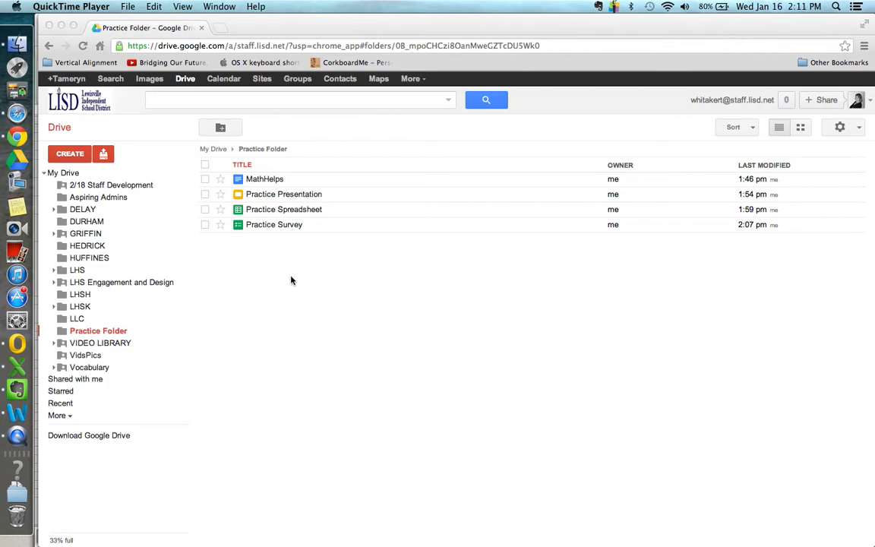
- Create a new blank Google Docs document from Drive's Practice Folder
left_click(77, 156)
left_click(76, 156)
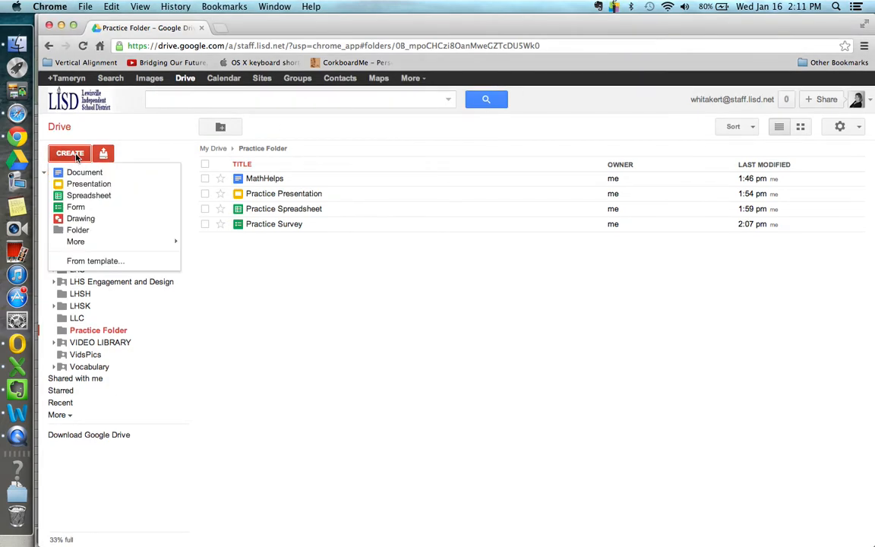
left_click(76, 175)
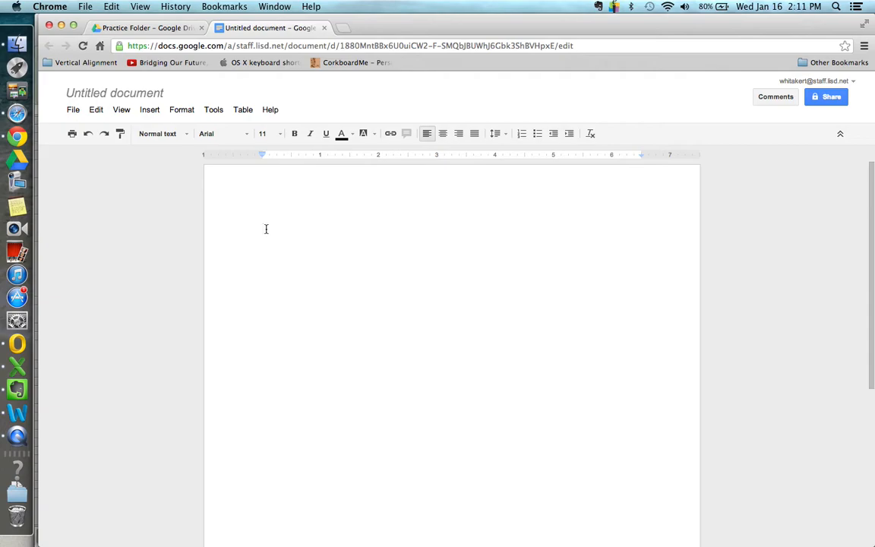
- Type 'This is for collaboration purposes' as the document's first line
type("This is for collaborat")
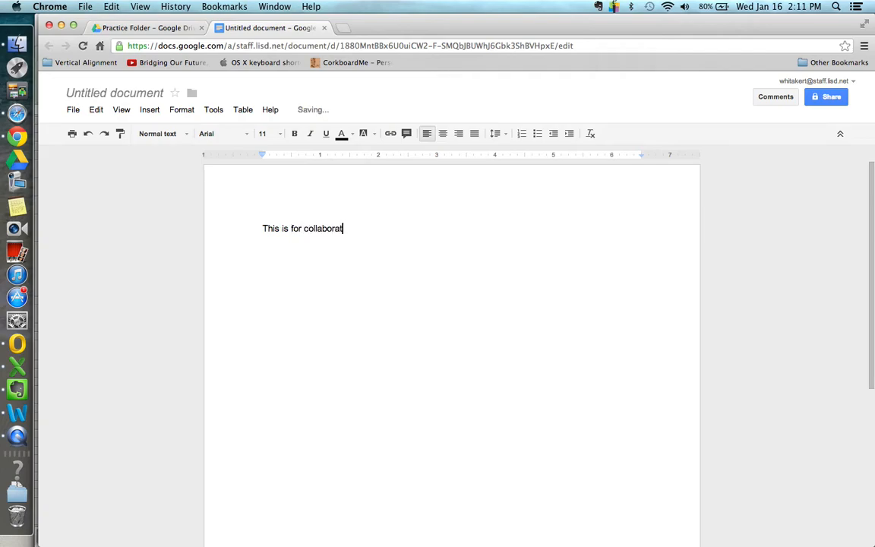
type("ion purposes")
- Rename the untitled document to 'Great Minds'
left_click(123, 97)
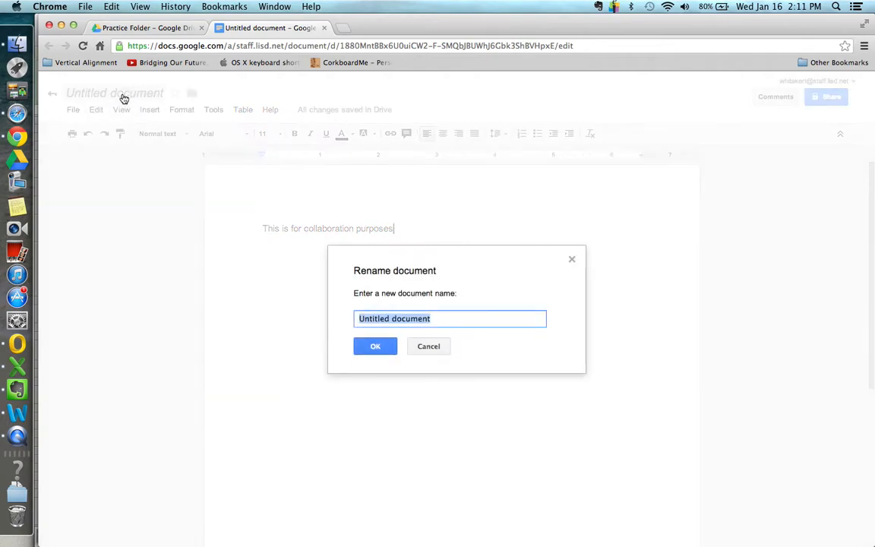
type("Great Minds")
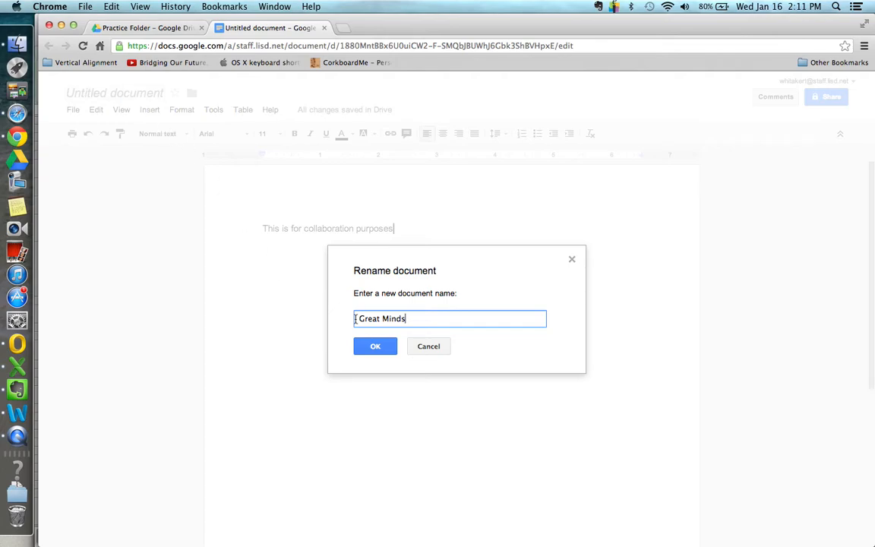
left_click(371, 346)
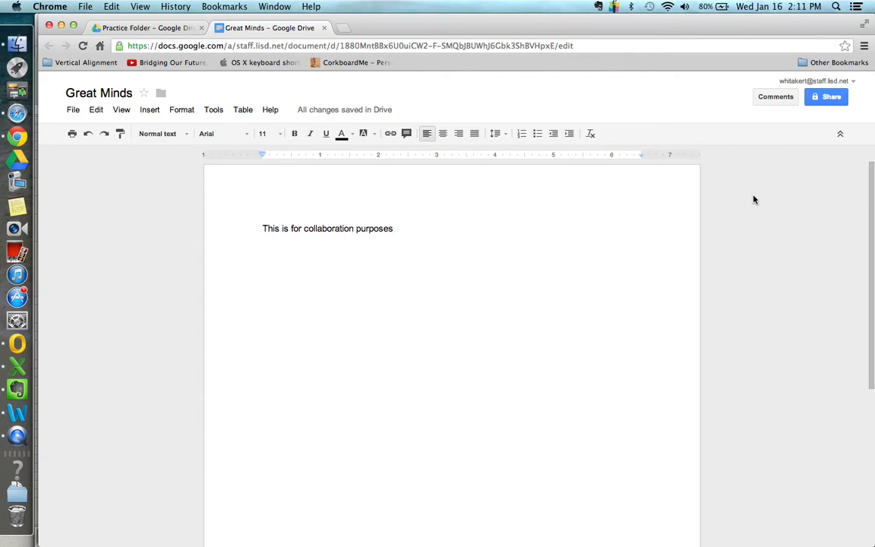
- Share Great Minds with a colleague, chosen from contact suggestions, with Can edit access
left_click(830, 98)
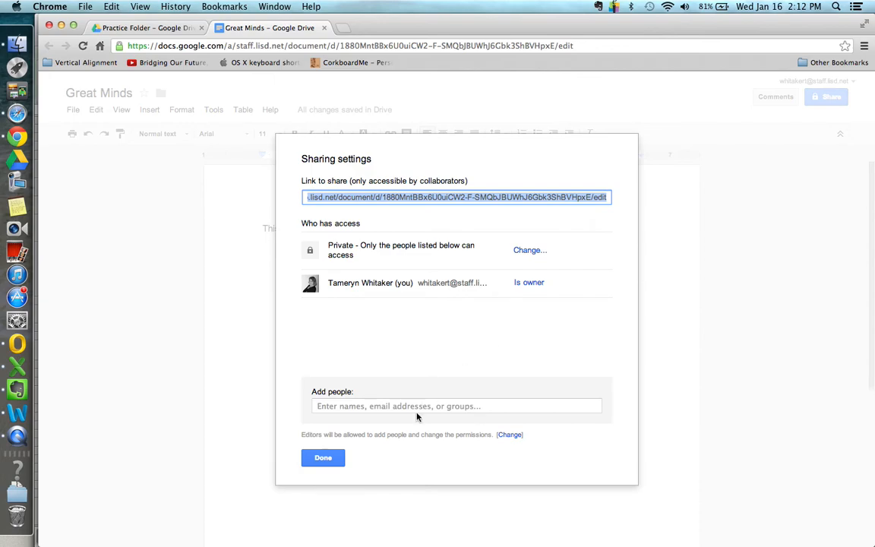
left_click(406, 408)
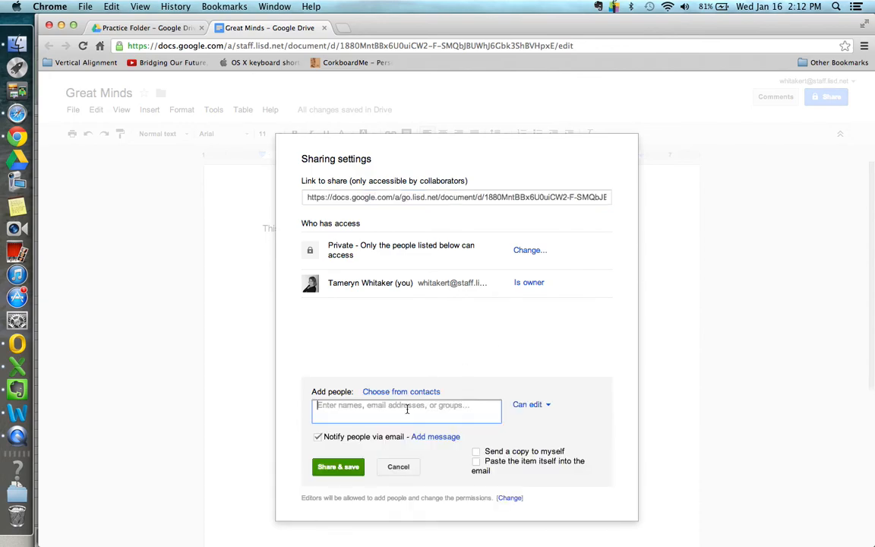
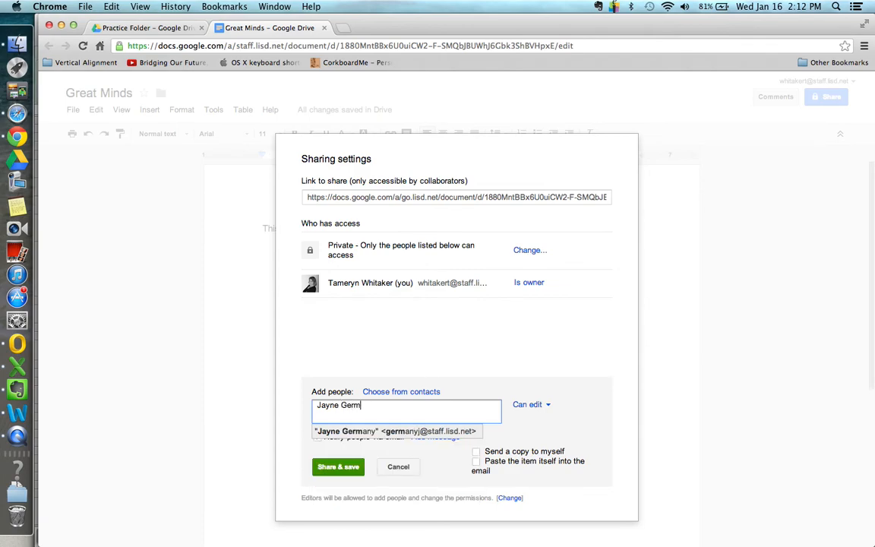
left_click(407, 431)
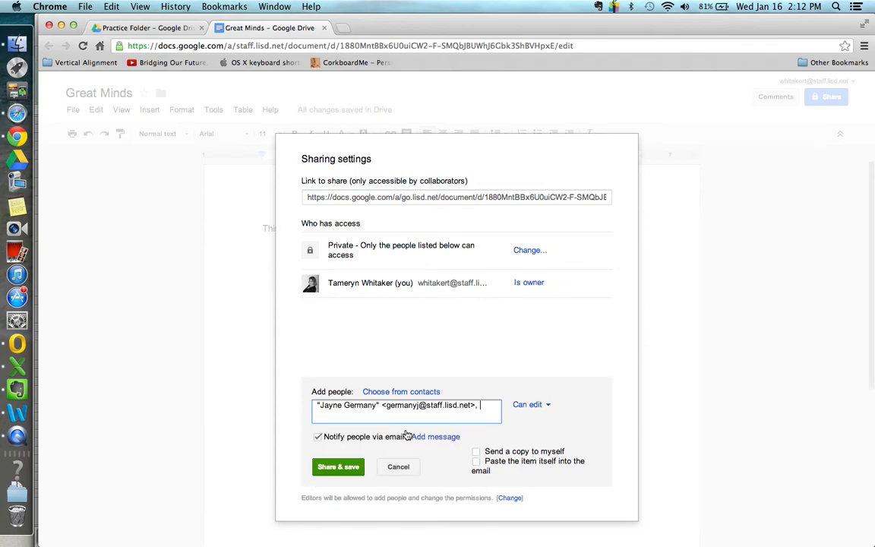
left_click(339, 467)
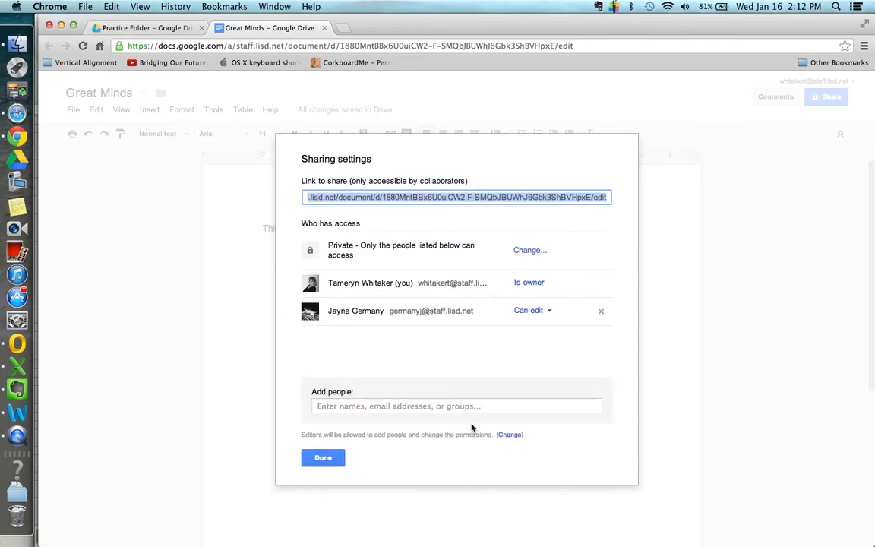
left_click(550, 313)
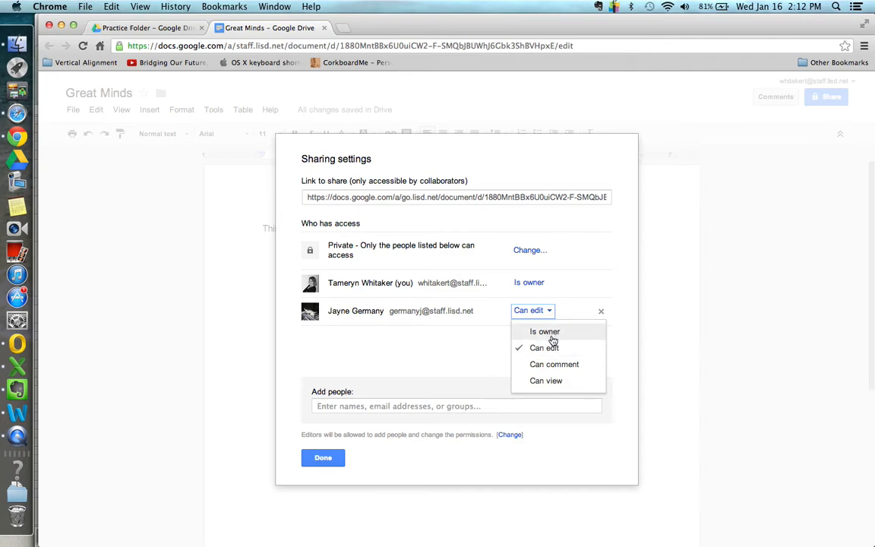
left_click(564, 309)
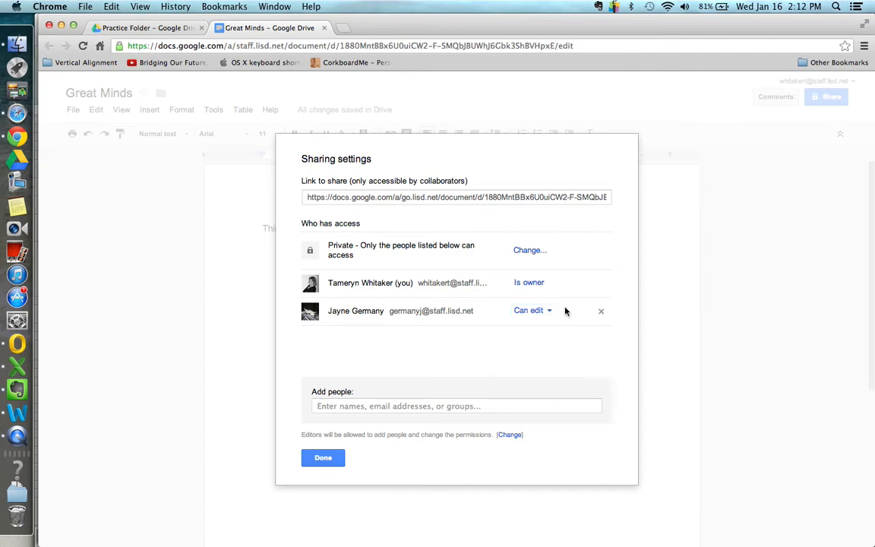
left_click(323, 458)
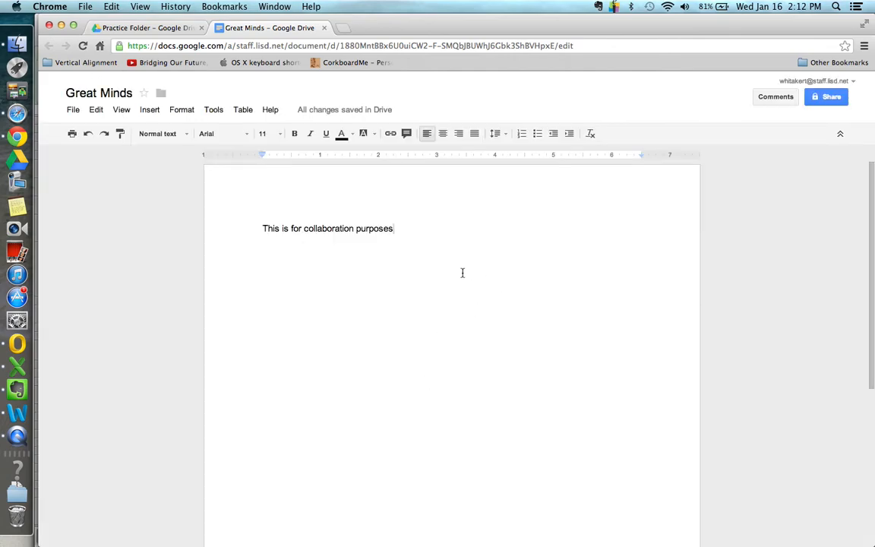
- Add a second line: 'Making up information that is critical to the success of our students'
key("Return")
left_click(412, 229)
key("Return")
type("Making up information that is ")
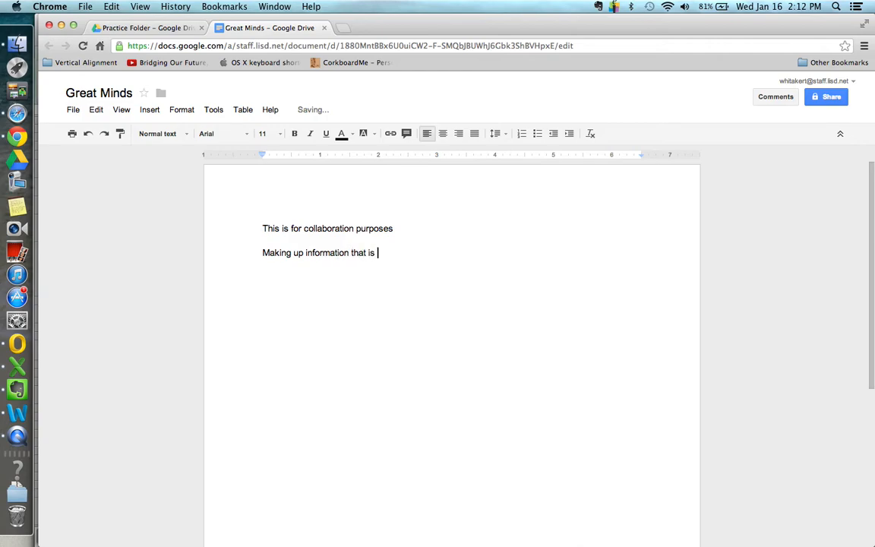
type("critical to the success of our students")
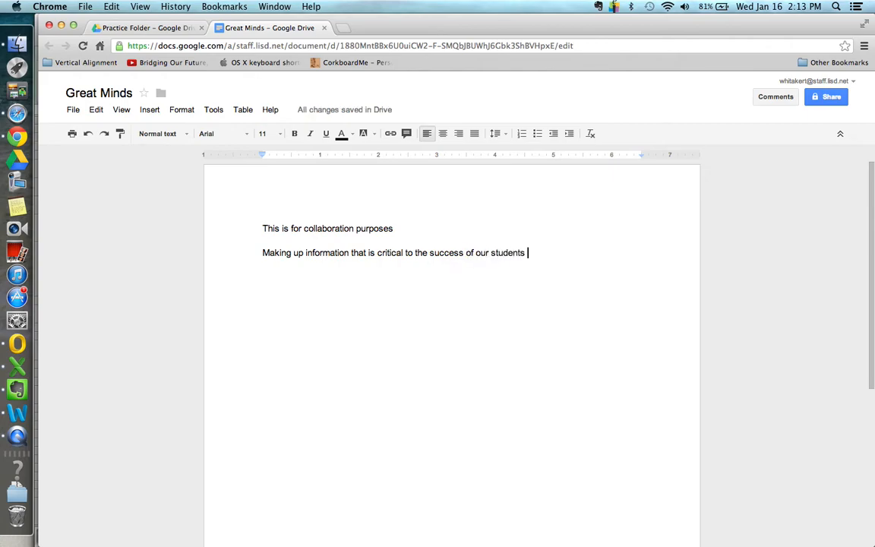
key("Return")
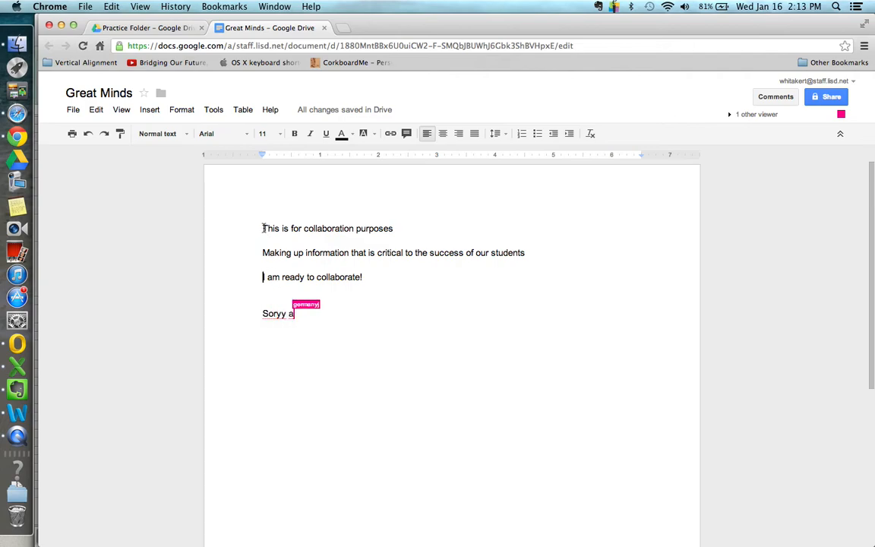
- Append 'and for demonstration' to the first line and open the collaborator chat
left_click(404, 228)
type("and for dem")
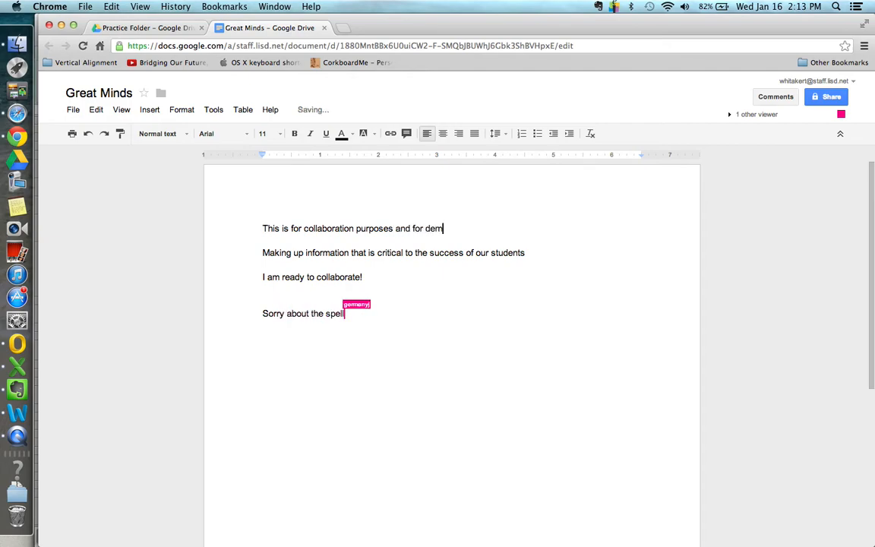
type("onstration")
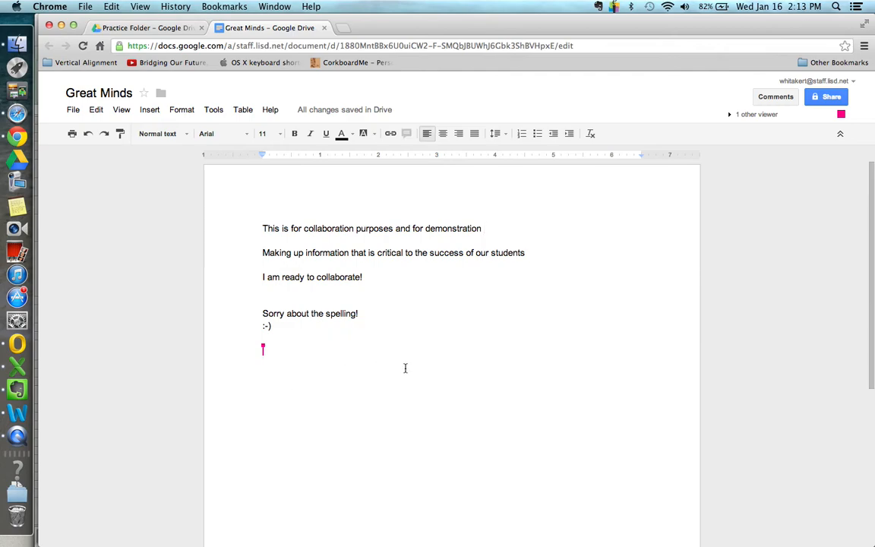
left_click(445, 361)
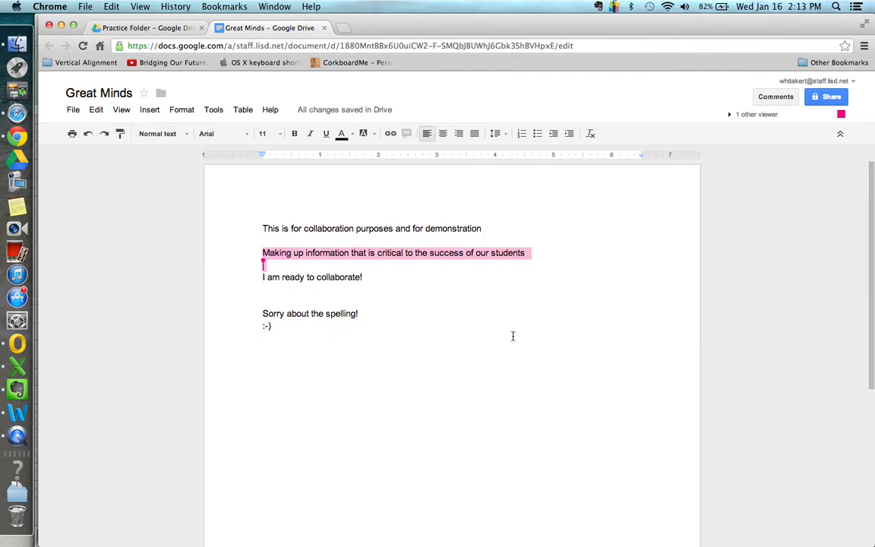
left_click(841, 117)
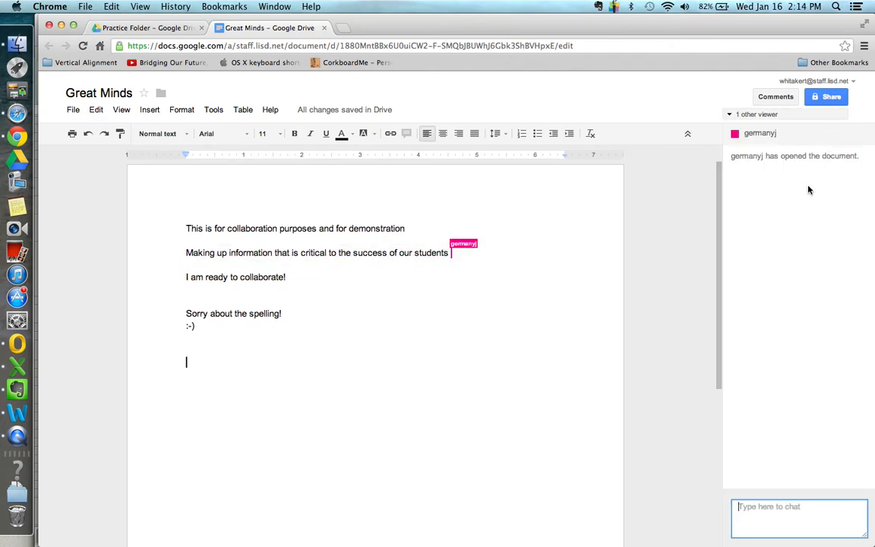
- Send the collaborator a short chat greeting, then show Drive's Shared with me list
key("ctrl+super+Escape")
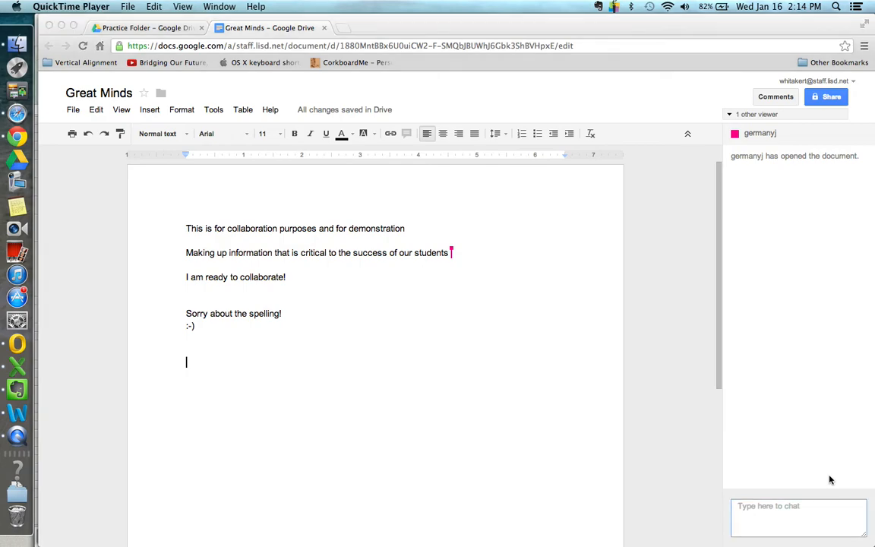
left_click(764, 509)
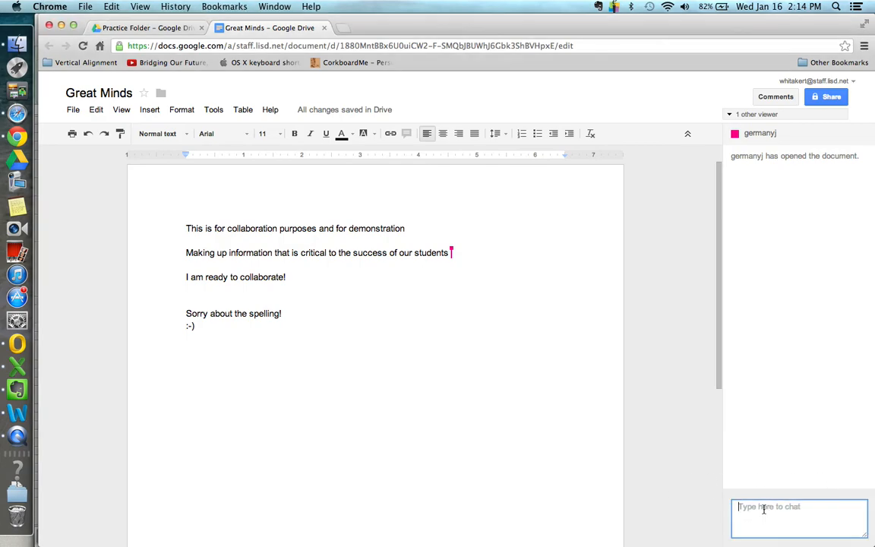
type("Hi Ja")
key("Return")
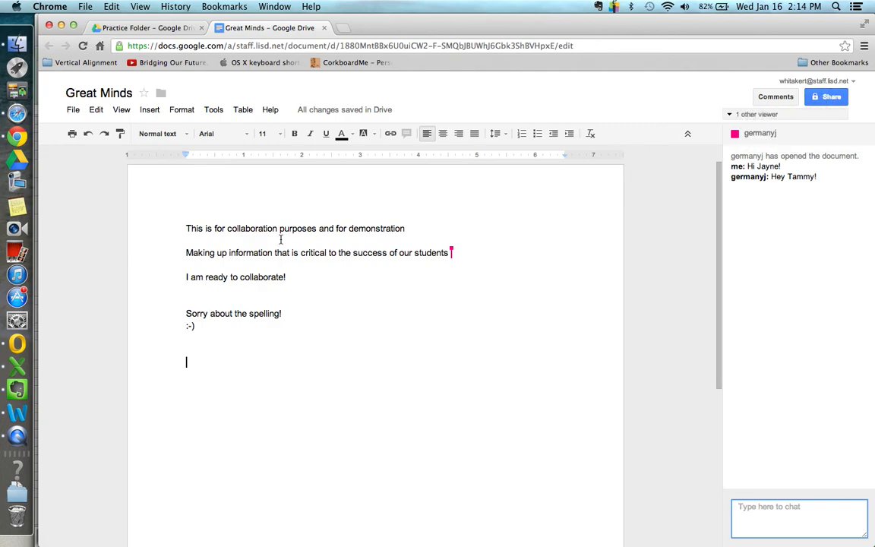
left_click(164, 28)
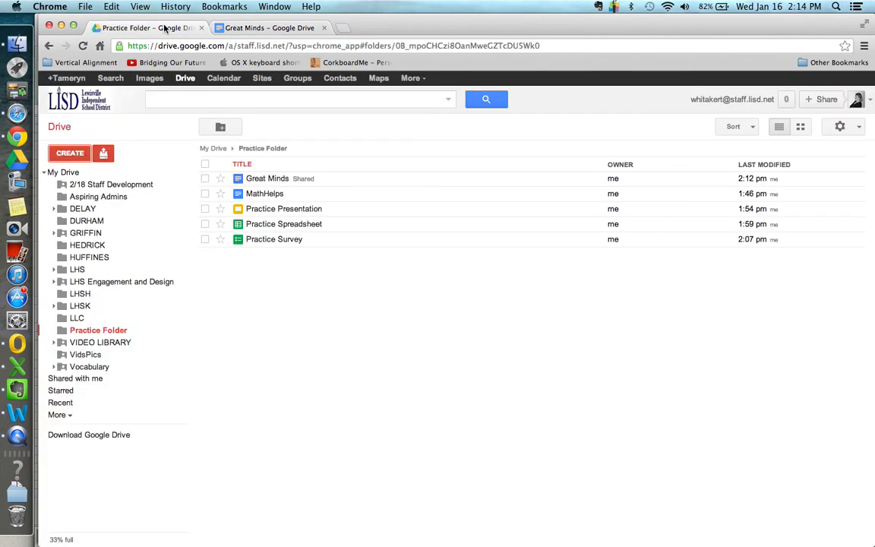
left_click(69, 379)
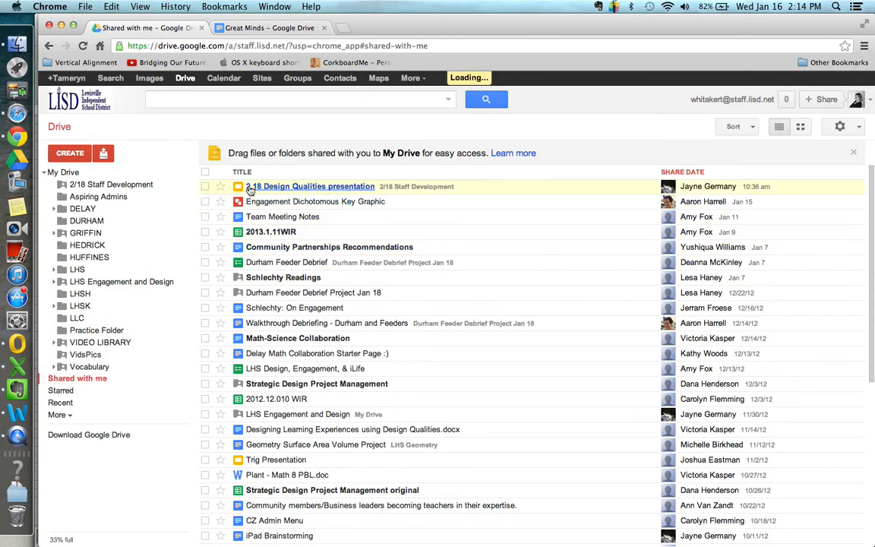